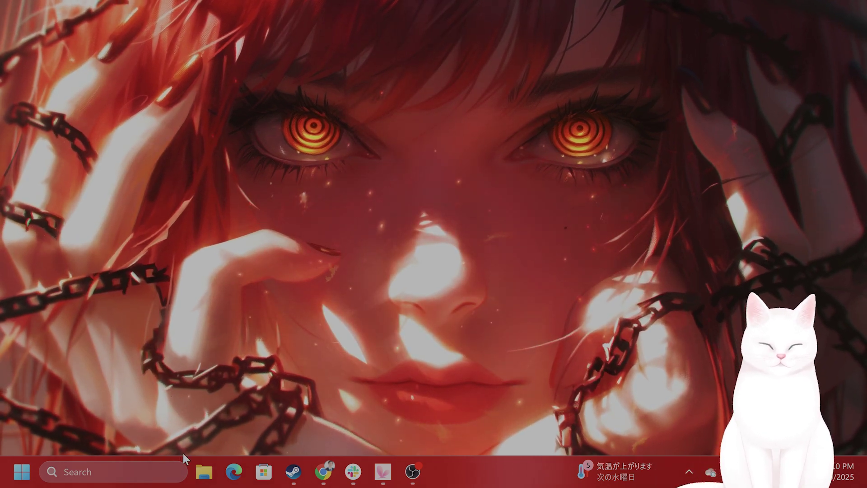
Step: Maximize File Explorer and open the Program Files (x86) folder on Local Disk (C:)
left_click(203, 472)
double_click(721, 64)
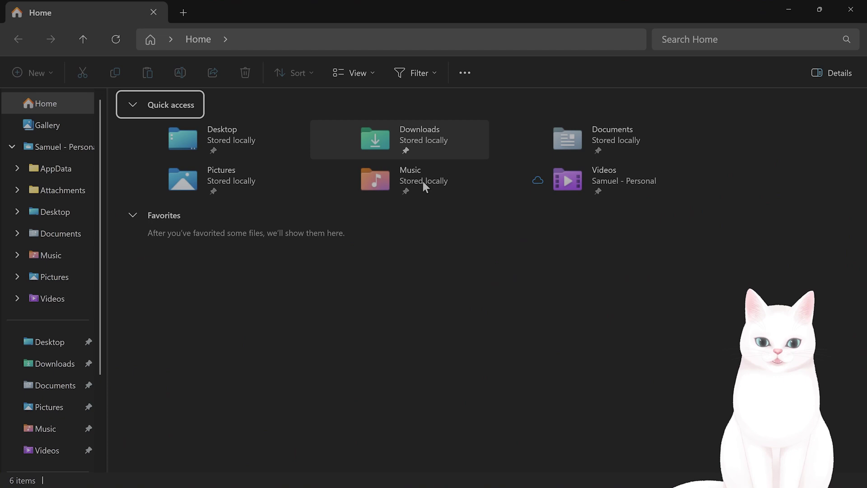
scroll(54, 365, "down", 3)
left_click(67, 401)
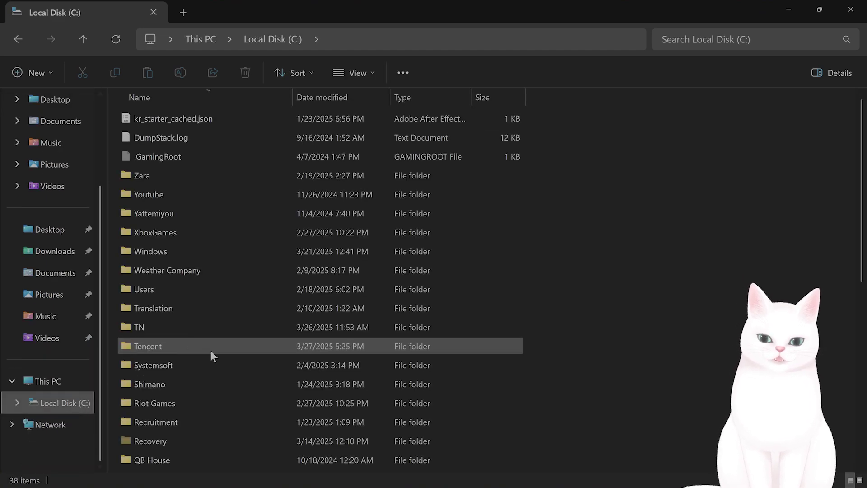
scroll(202, 271, "down", 4)
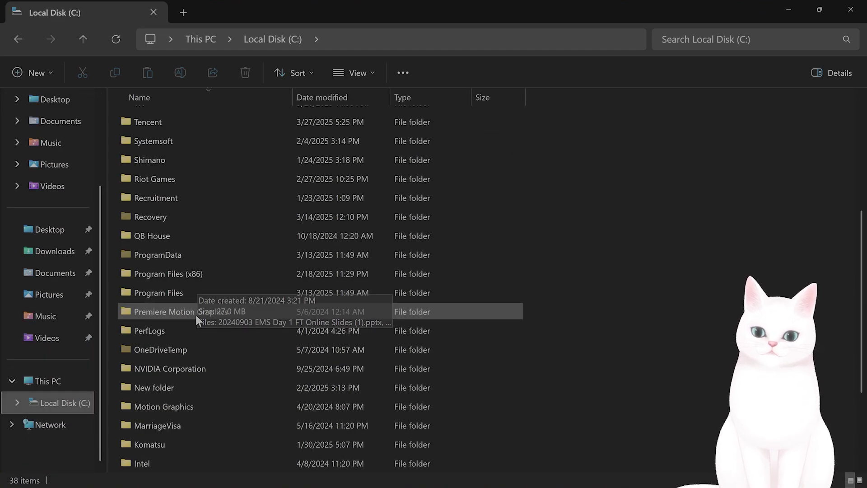
left_click(207, 276)
double_click(202, 276)
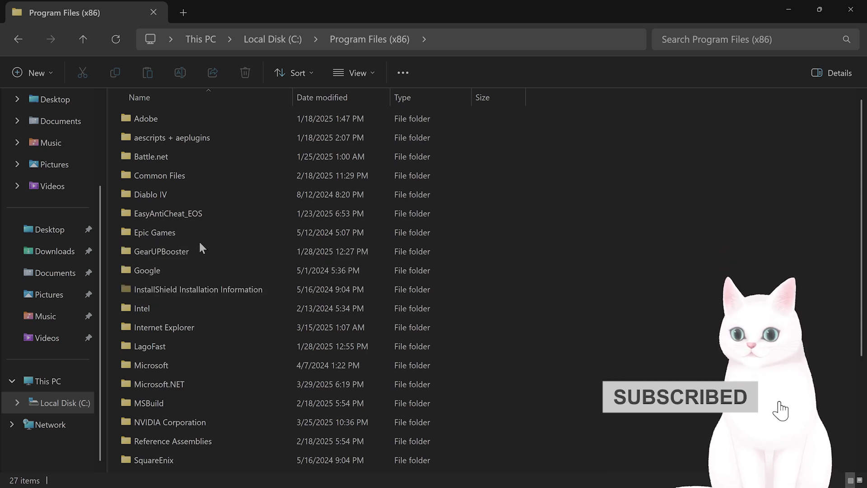
Step: Open Epic Games\DirectXRedist and select APR2007_xinput_x86.cab, checking the view options
double_click(184, 232)
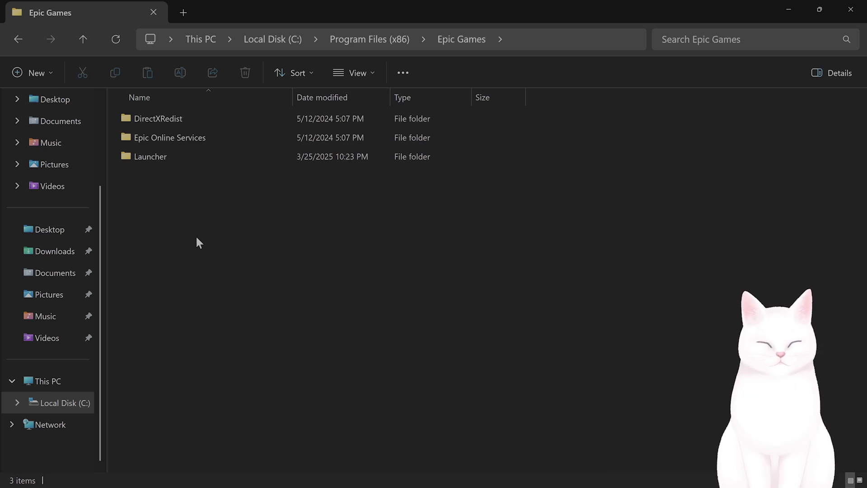
double_click(182, 122)
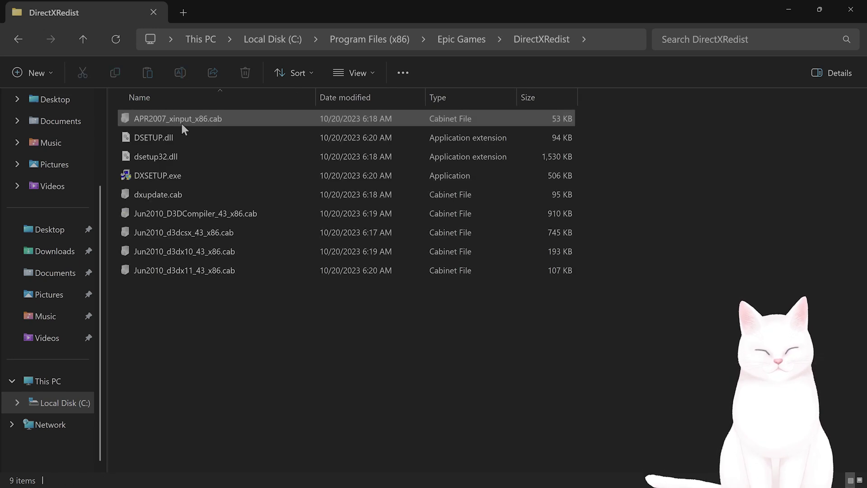
left_click(215, 118)
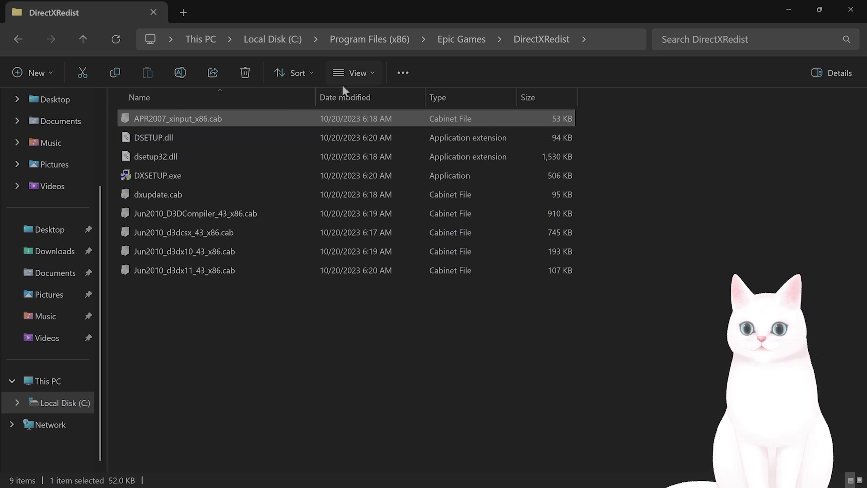
left_click(370, 76)
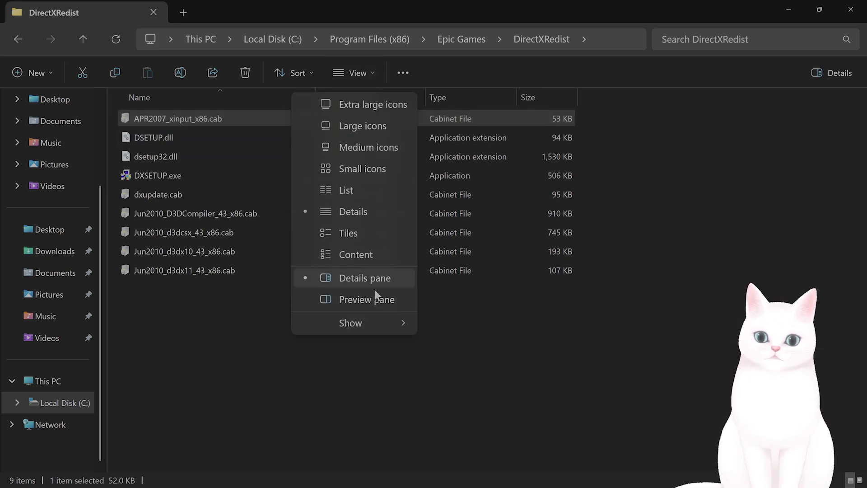
mouse_move(353, 322)
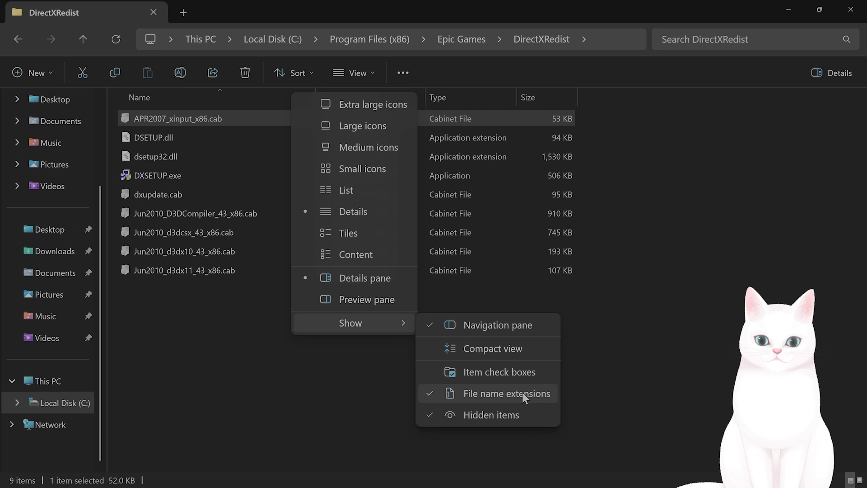
key("Escape")
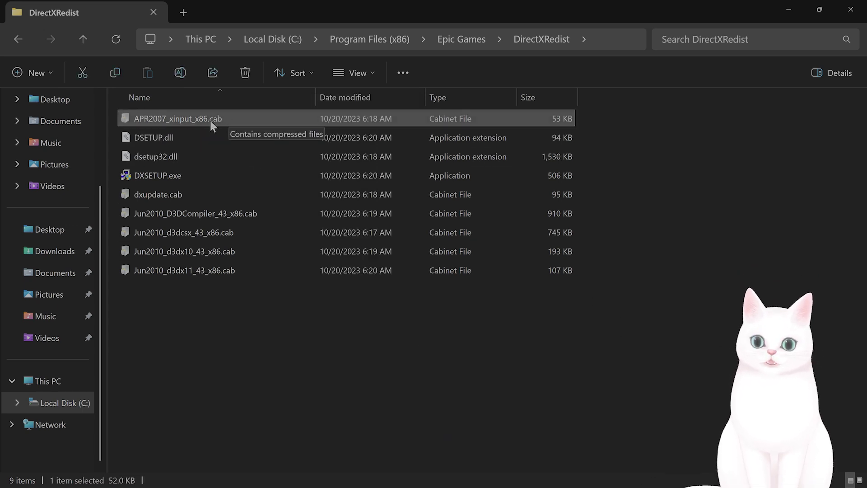
double_click(211, 120)
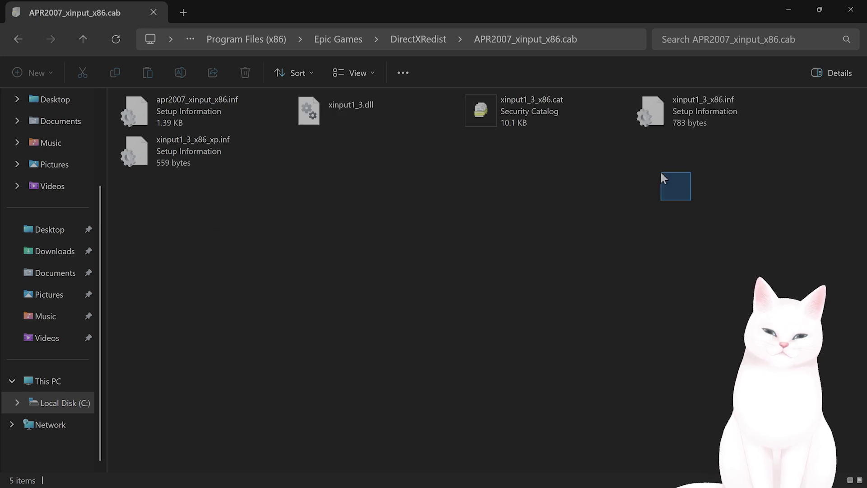
left_click_drag(661, 177, 213, 109)
left_click(336, 111)
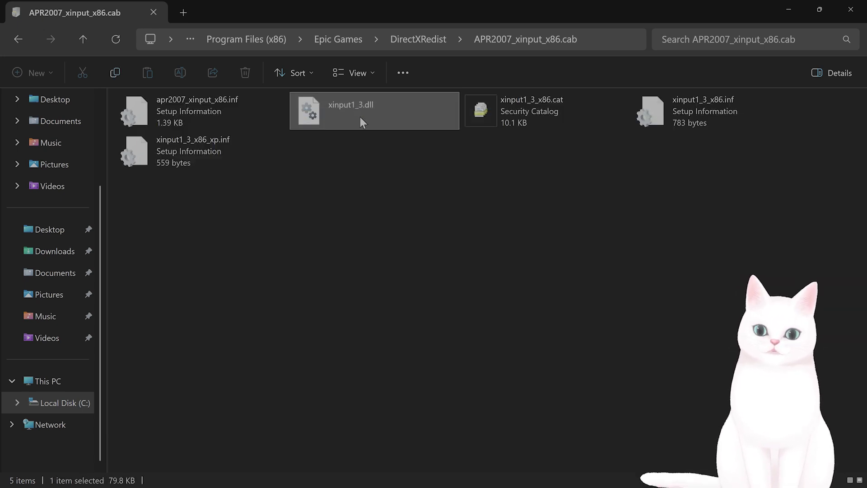
left_click(19, 38)
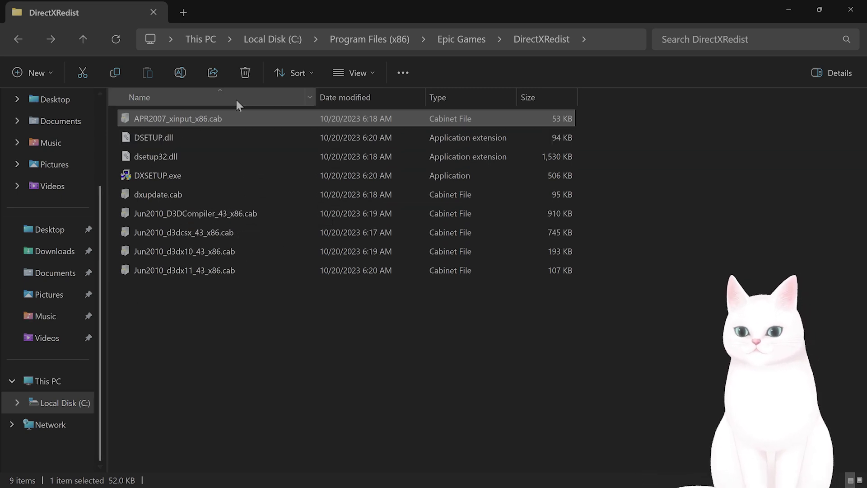
Step: Navigate to Epic Games\Launcher\Portal\Binaries\Win64
left_click(454, 38)
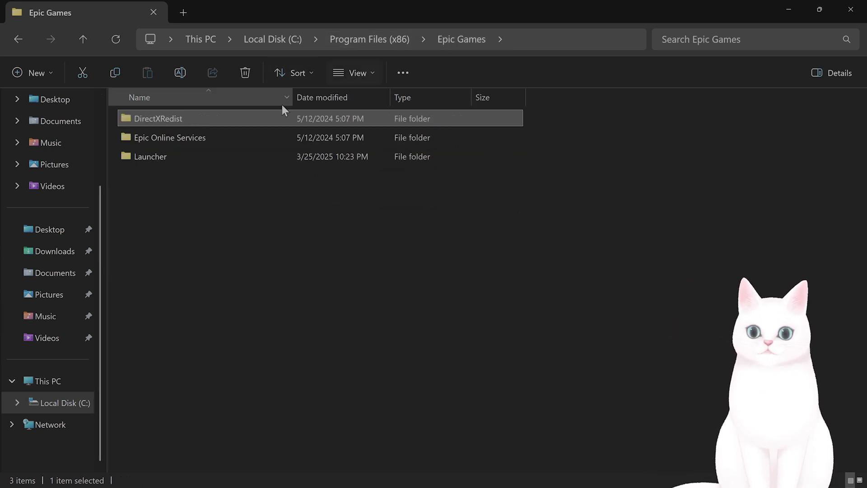
double_click(173, 158)
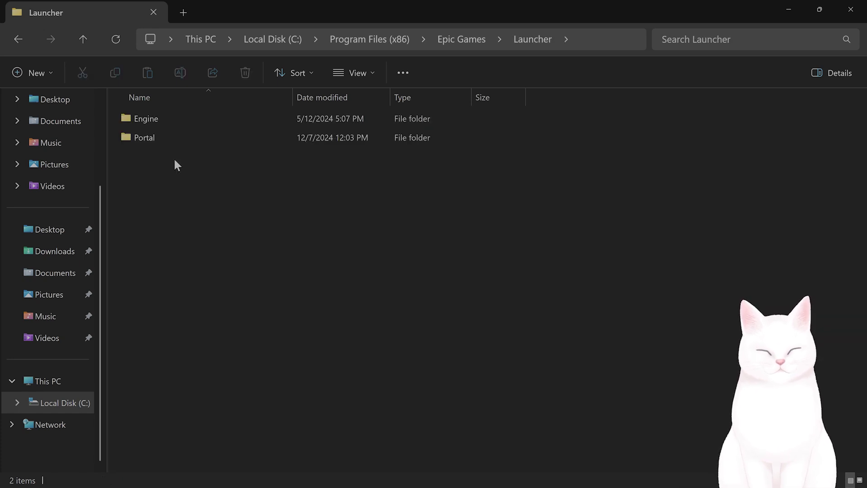
left_click(162, 137)
double_click(161, 137)
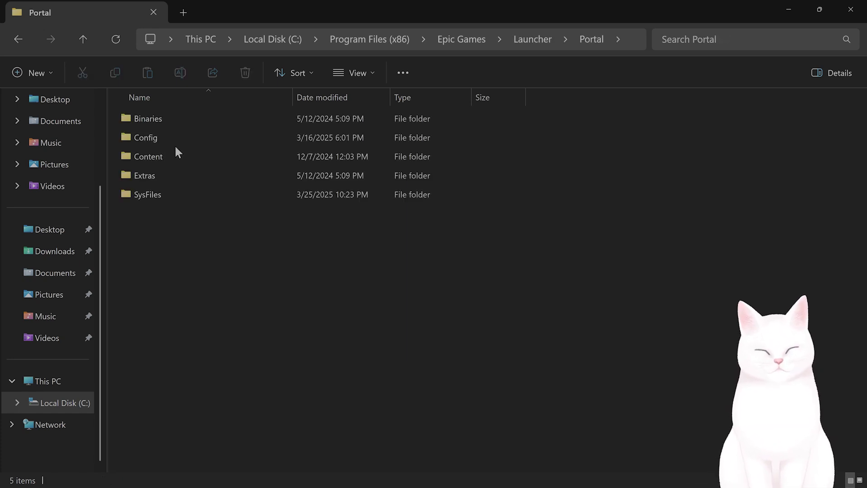
double_click(166, 116)
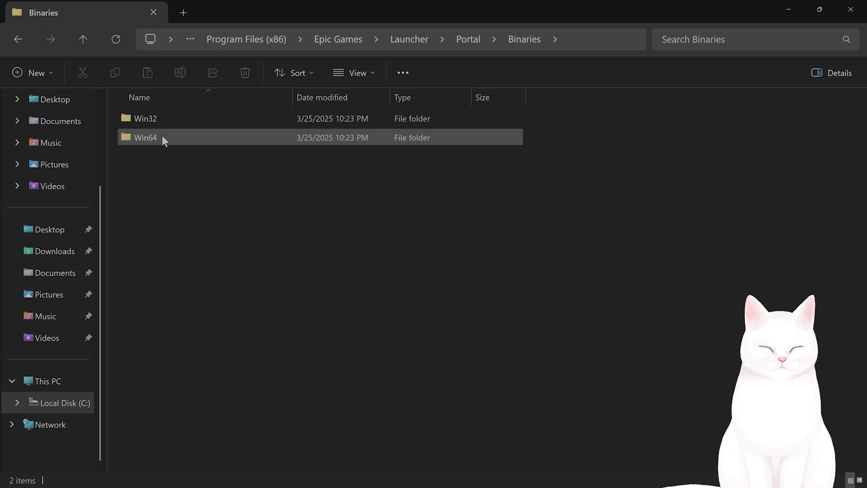
double_click(161, 138)
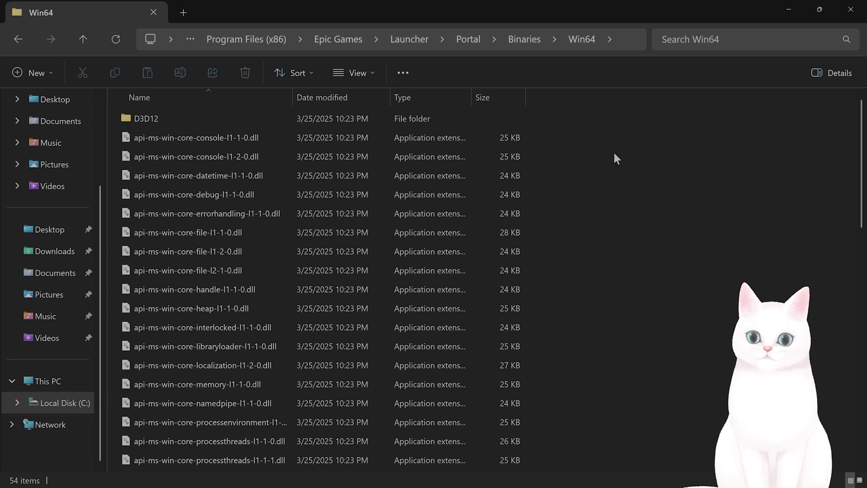
Step: Close File Explorer and run Command Prompt as administrator from Windows search
left_click(852, 9)
left_click(134, 471)
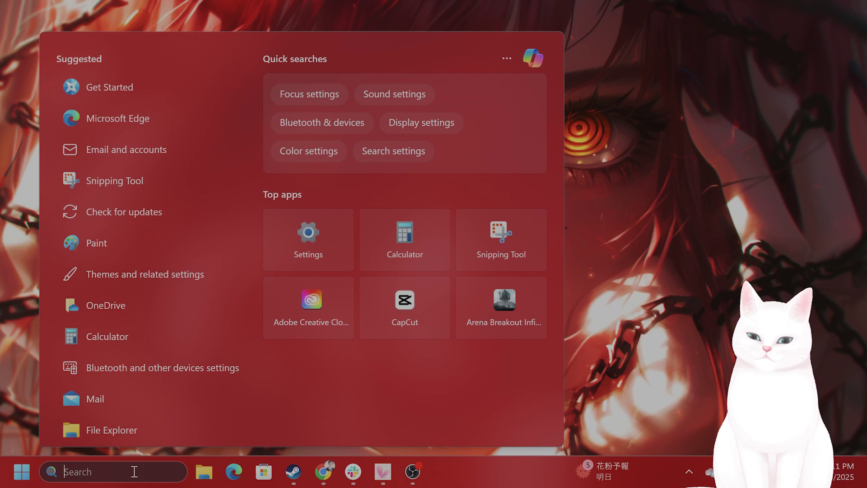
type("cmd")
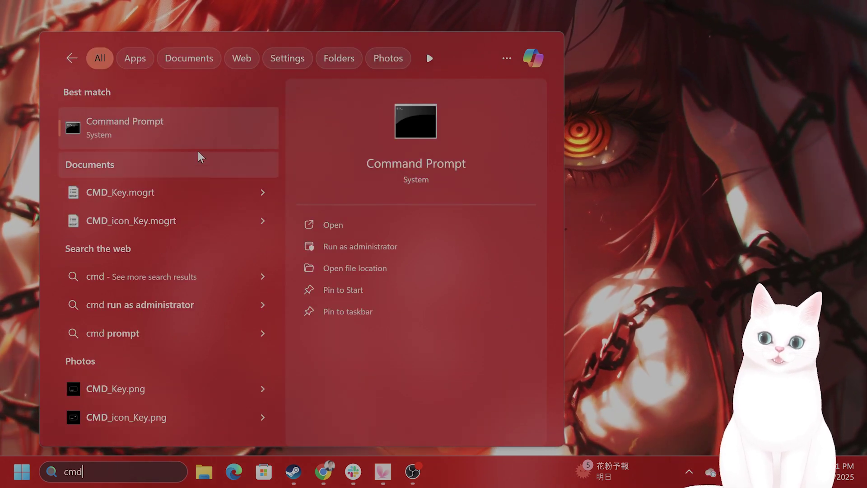
right_click(186, 128)
left_click(247, 139)
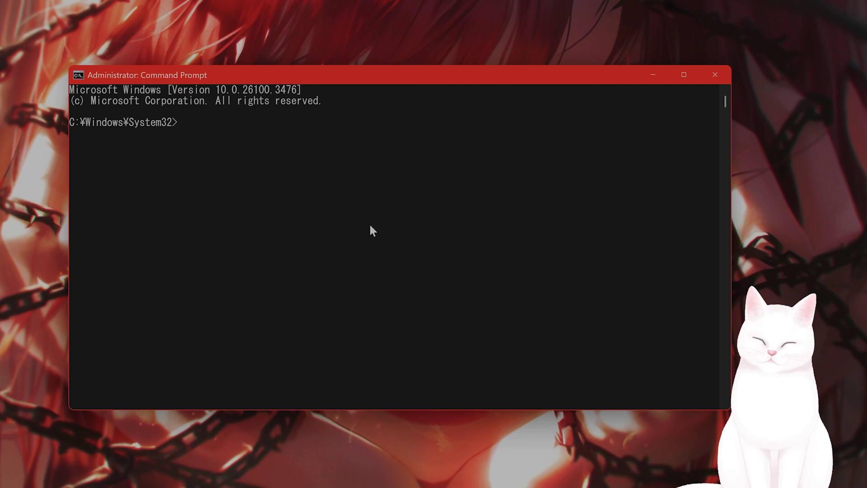
type("sf")
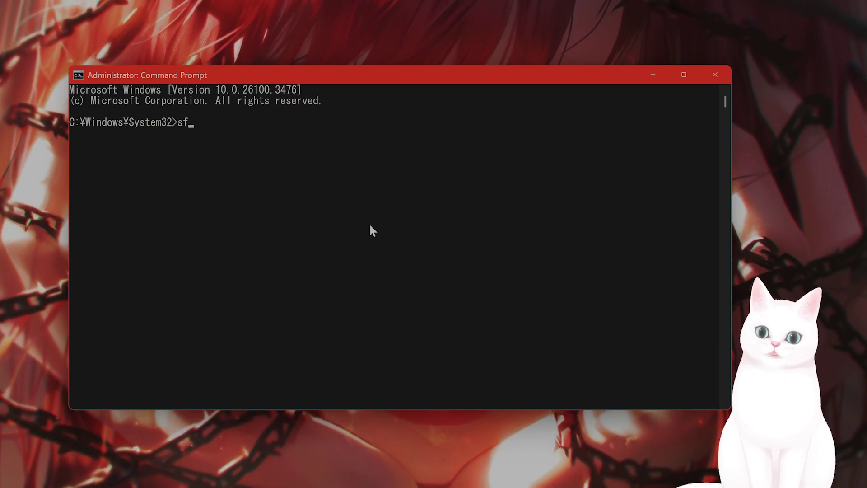
type("c /scannow")
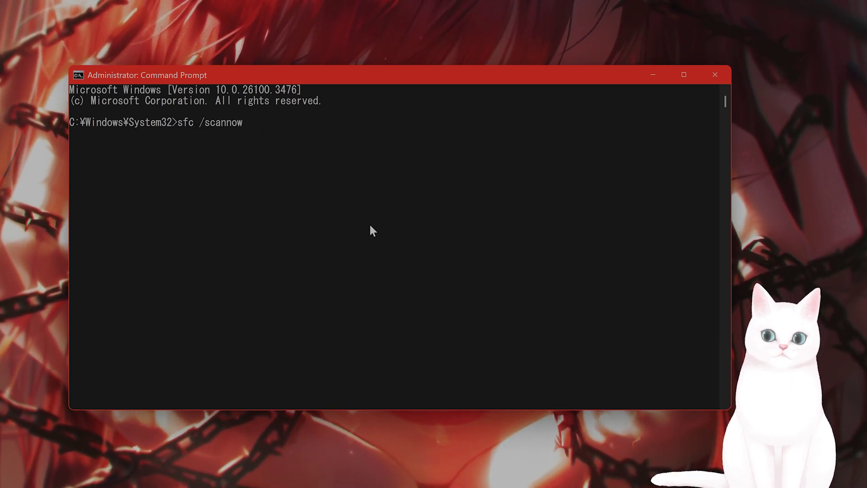
Step: Run sfc /scannow at the administrator prompt
key("Return")
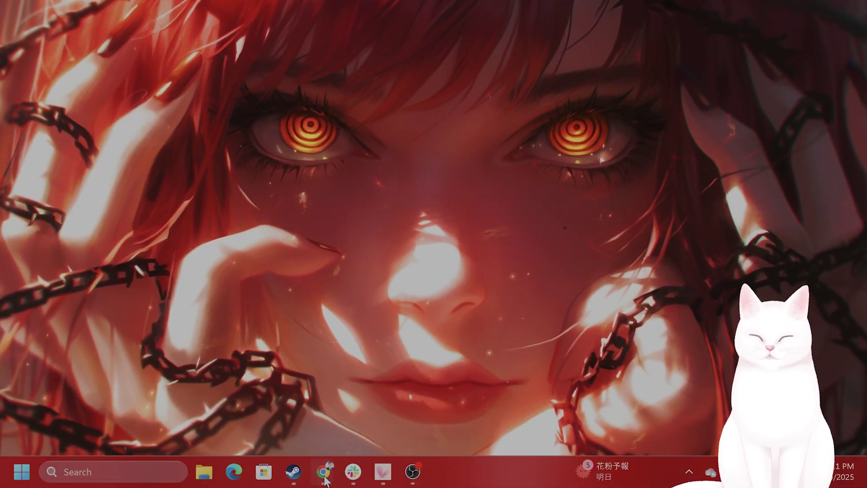
Step: Bring Chrome's TechPowerUp Visual C++ Runtimes download page forward and close the media controls
left_click(325, 471)
left_click(447, 417)
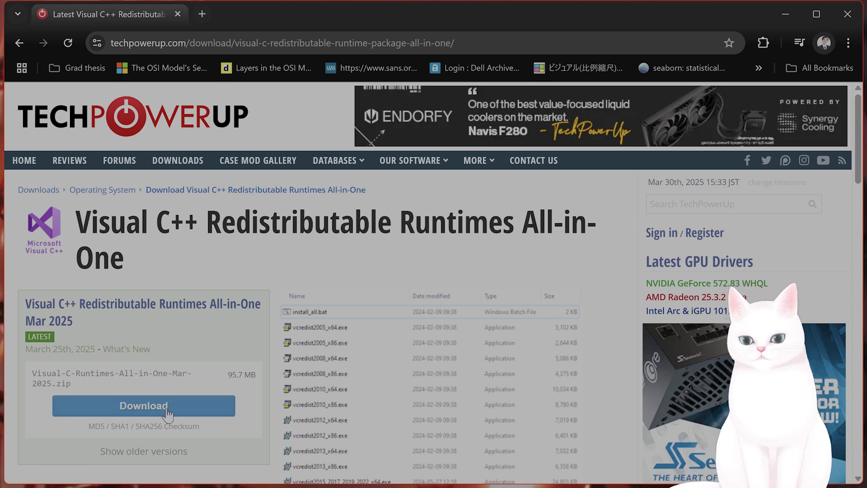
left_click(804, 43)
left_click(796, 45)
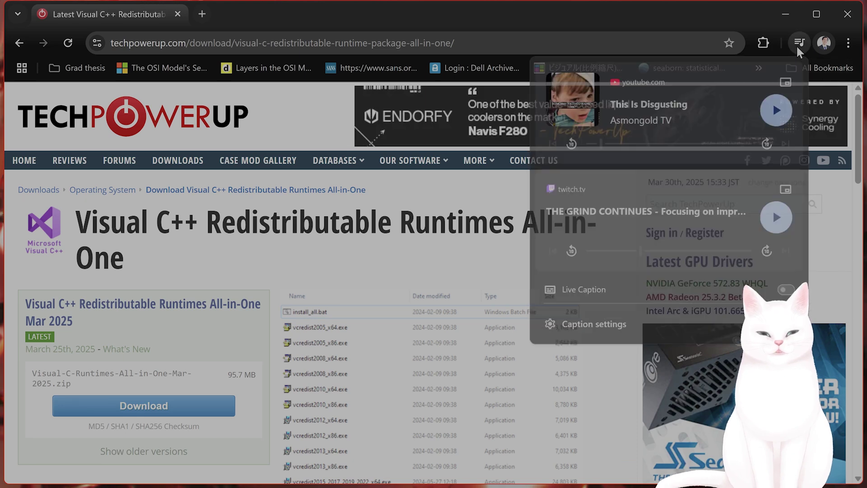
left_click(799, 46)
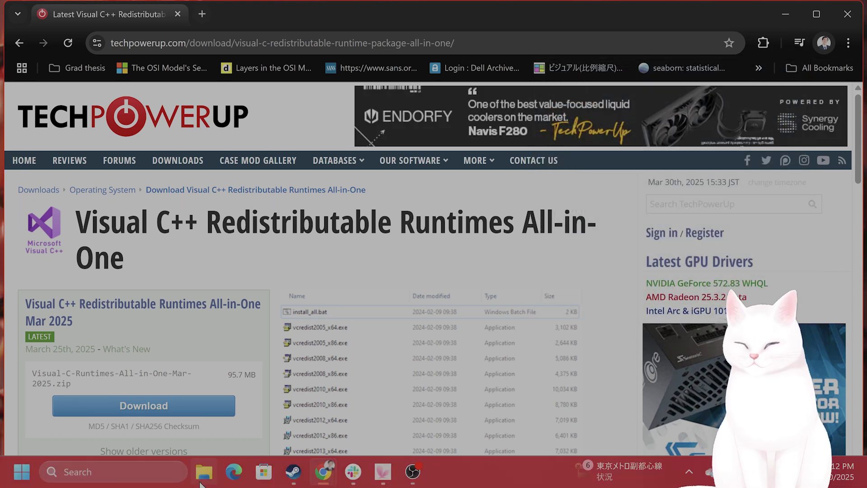
Step: Open Downloads in File Explorer and inspect the Visual-C-Runtimes zip's context menu
left_click(203, 472)
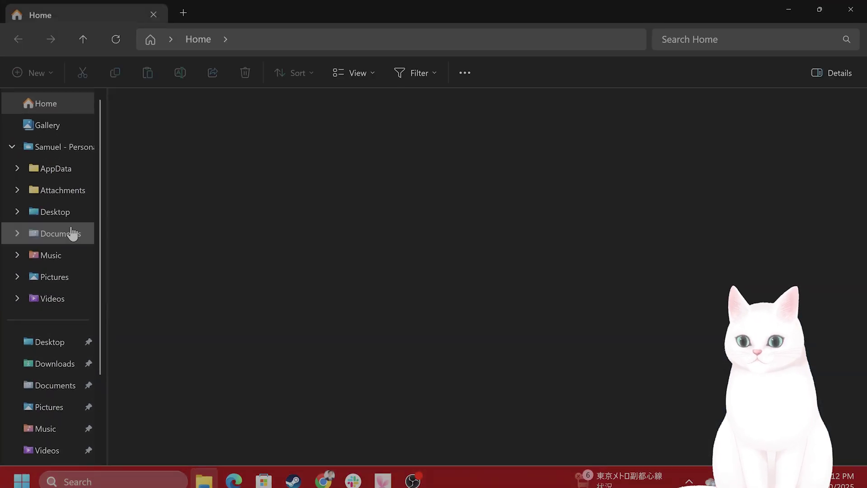
left_click(54, 364)
scroll(329, 235, "down", 1)
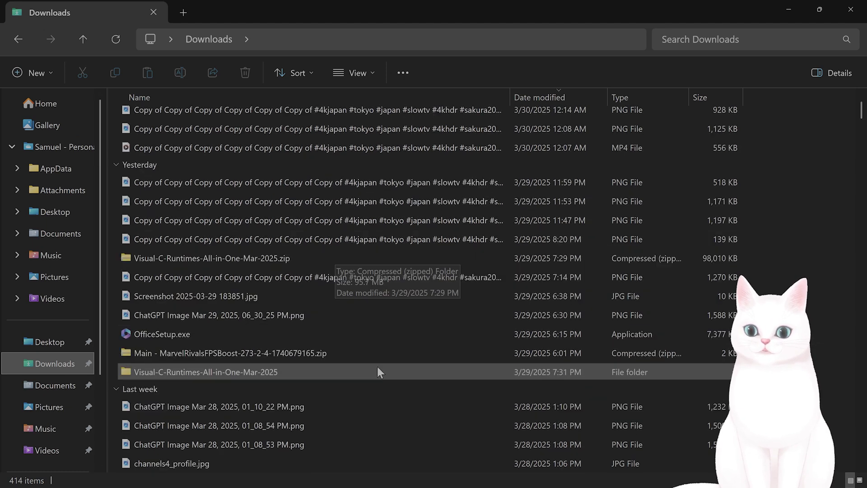
right_click(312, 350)
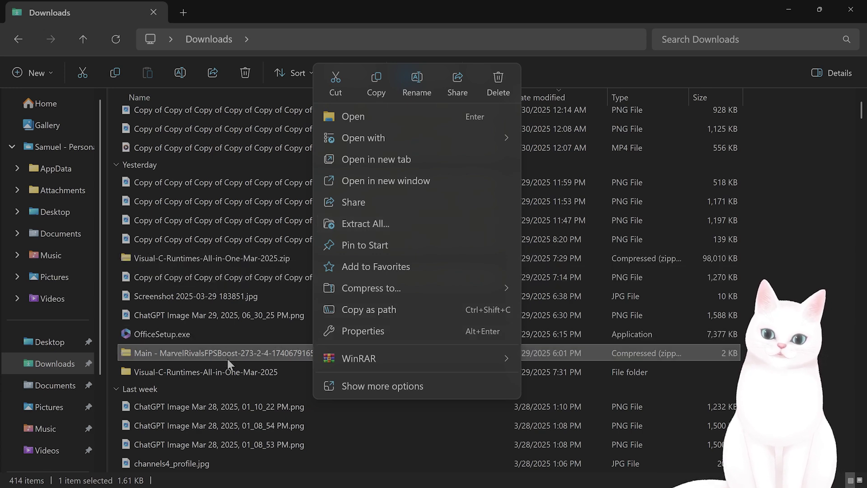
left_click(224, 371)
left_click(267, 257)
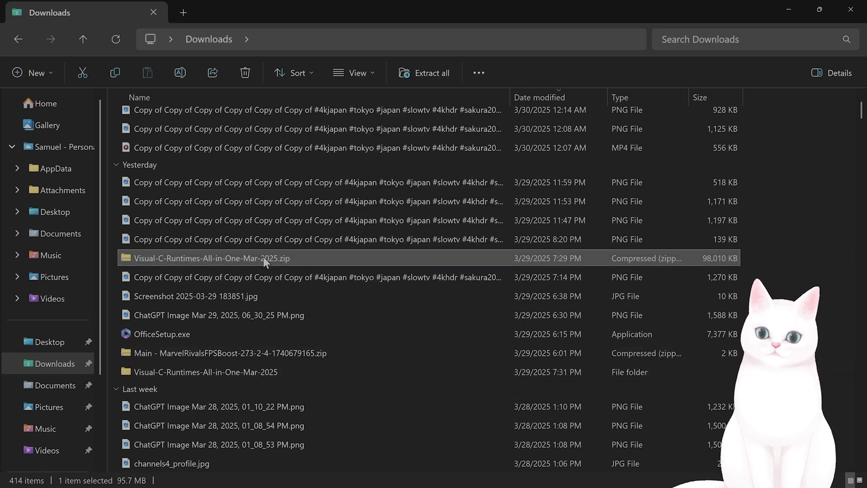
right_click(263, 266)
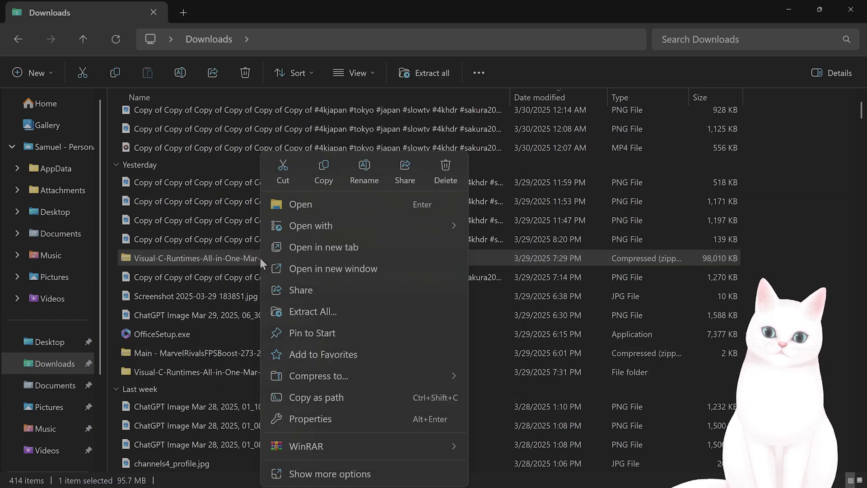
left_click(184, 375)
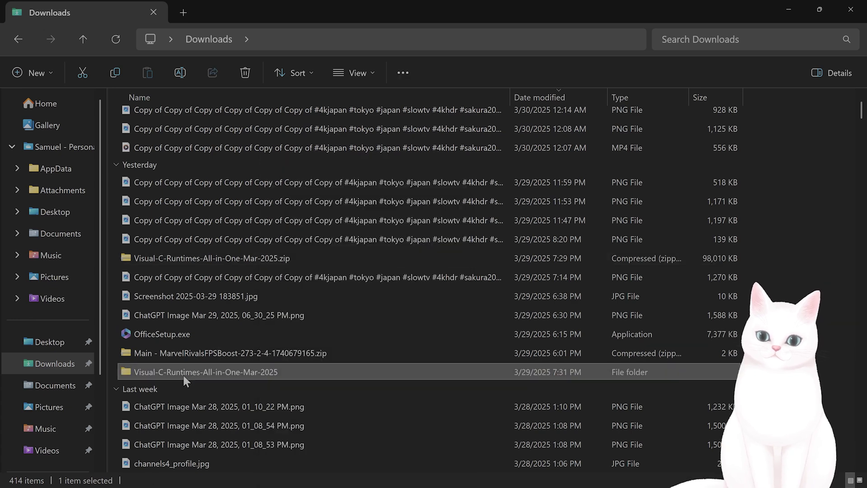
Step: Open Visual-C-Runtimes-All-in-One-Mar-2025 and select the vcredist installers from 2005_x64 to 2012_x86
double_click(190, 372)
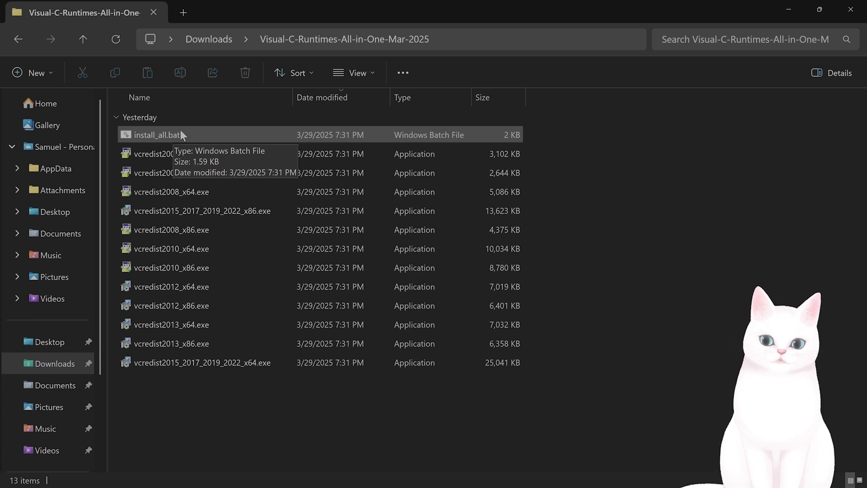
left_click(488, 152)
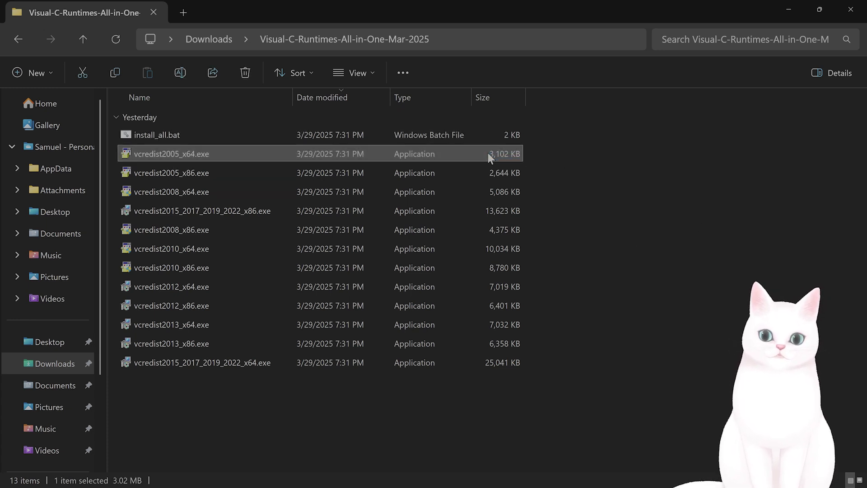
mouse_move(584, 169)
left_mouse_down()
mouse_move(511, 169)
mouse_move(498, 191)
left_mouse_up()
left_click_drag(548, 211, 488, 217)
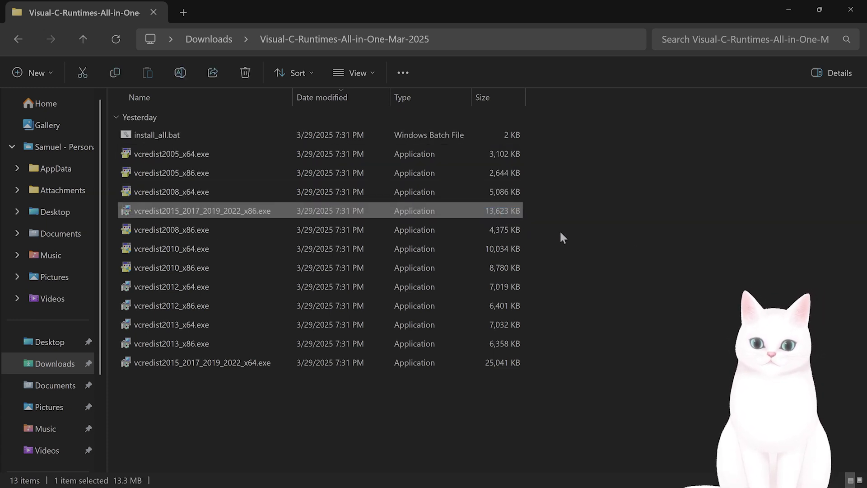
left_click_drag(560, 229, 433, 230)
left_click_drag(554, 248, 514, 248)
left_click_drag(571, 268, 515, 267)
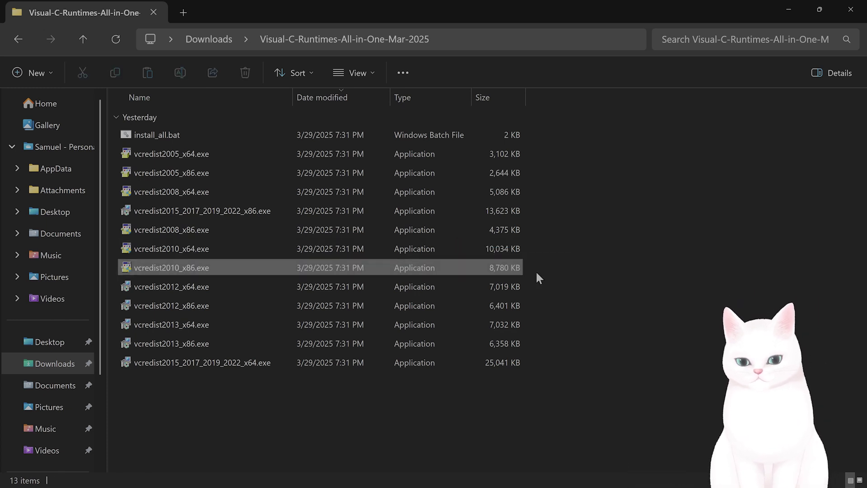
left_click_drag(586, 286, 462, 289)
left_click_drag(570, 305, 496, 305)
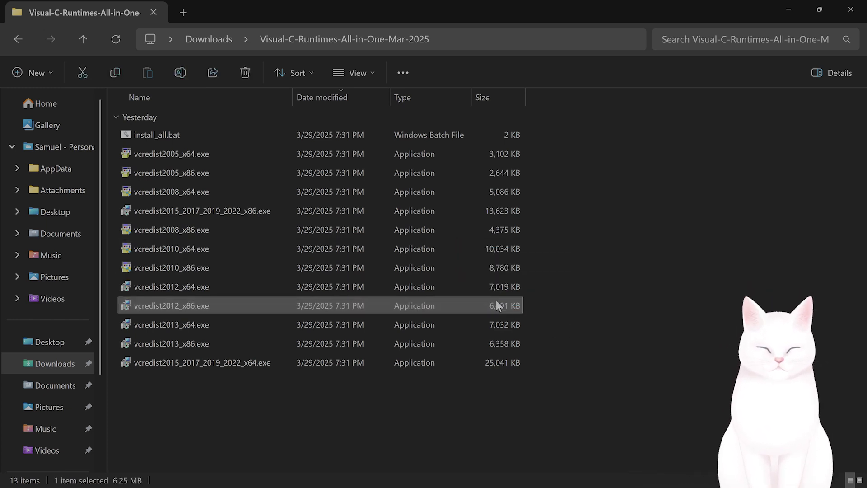